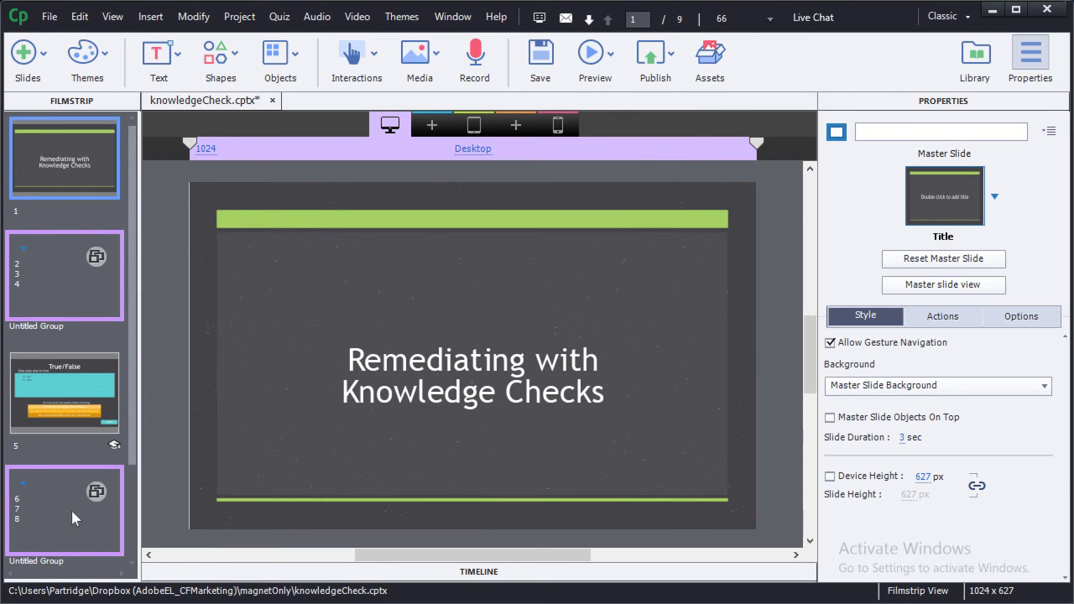
Expand the first Untitled Group and open slide 3, the 'What color is the sky?' question
click(70, 299)
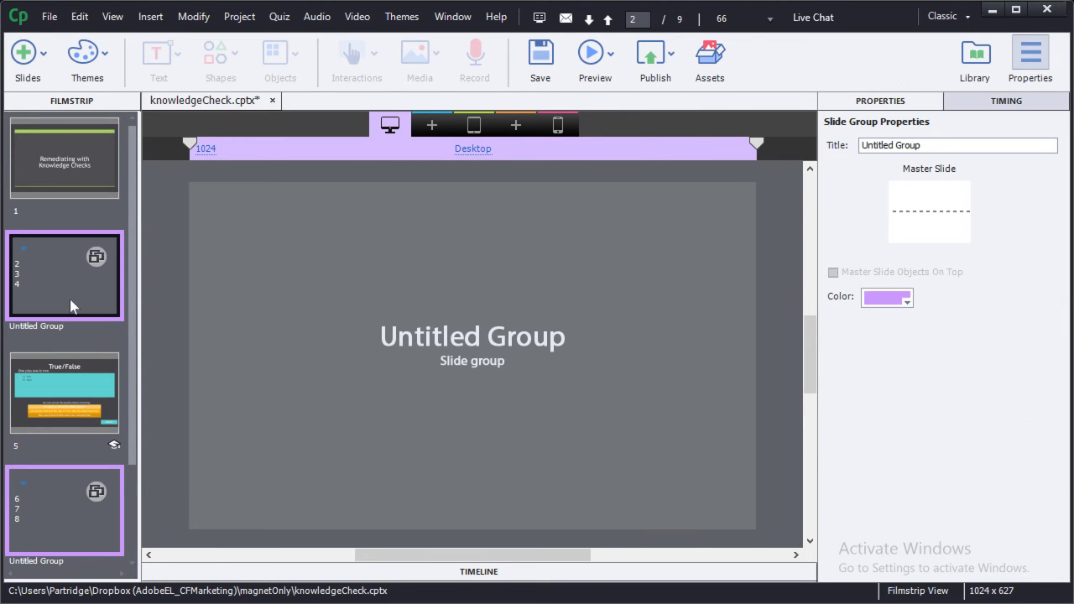
click(24, 250)
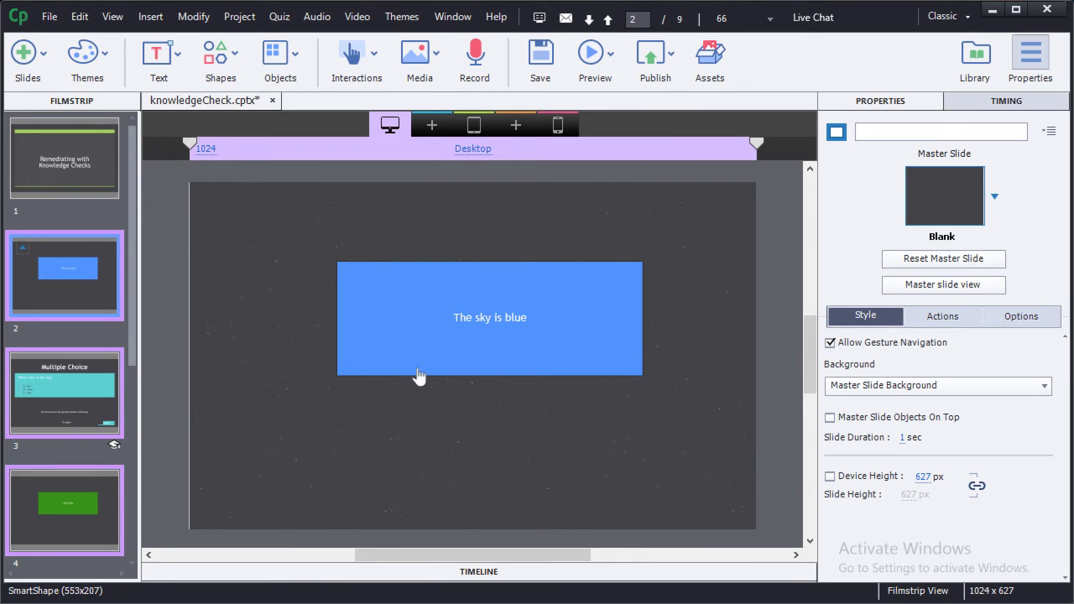
click(102, 419)
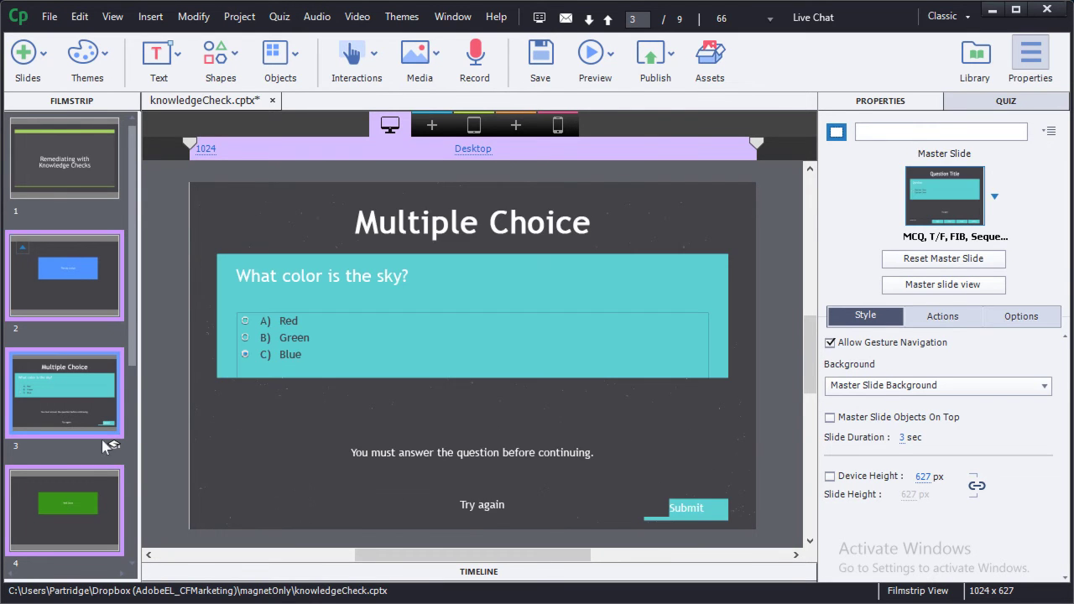
click(44, 62)
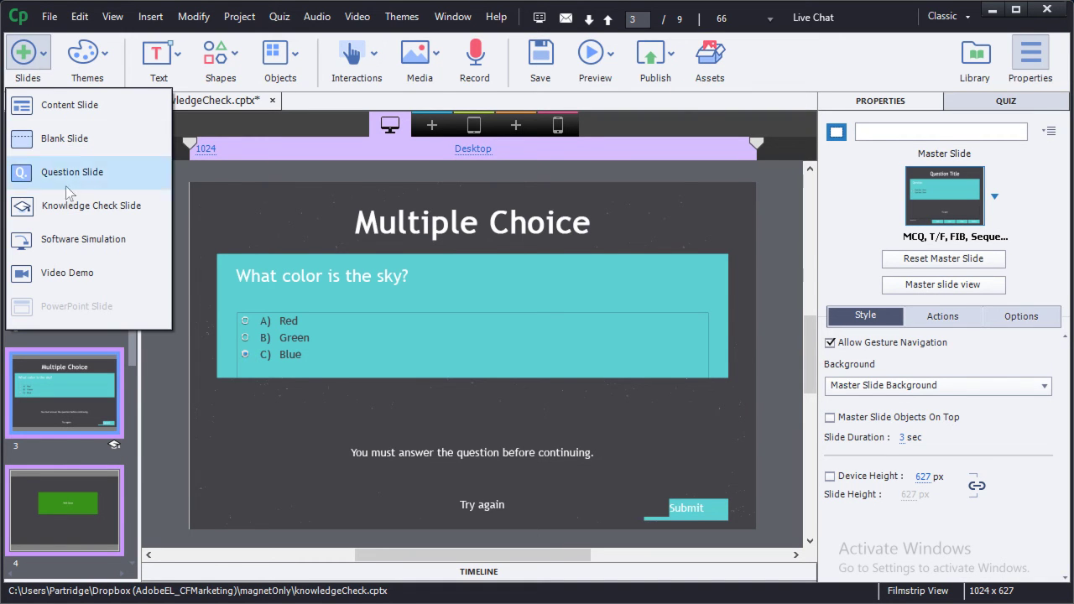
click(165, 383)
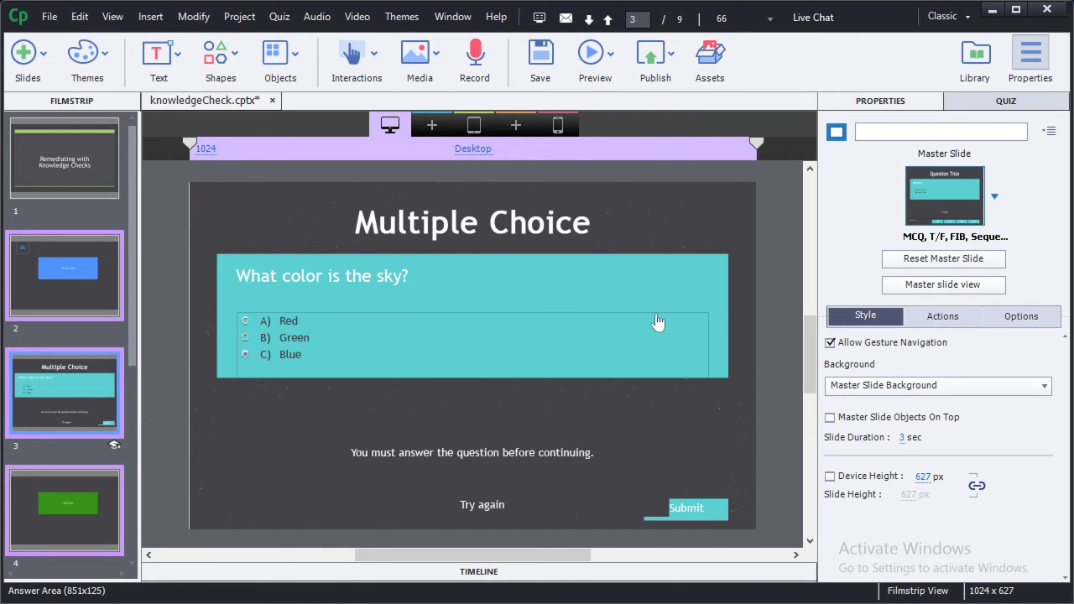
Review the Multiple Choice quiz settings: 1 attempt, last attempt jumps to Slide 2
click(1006, 100)
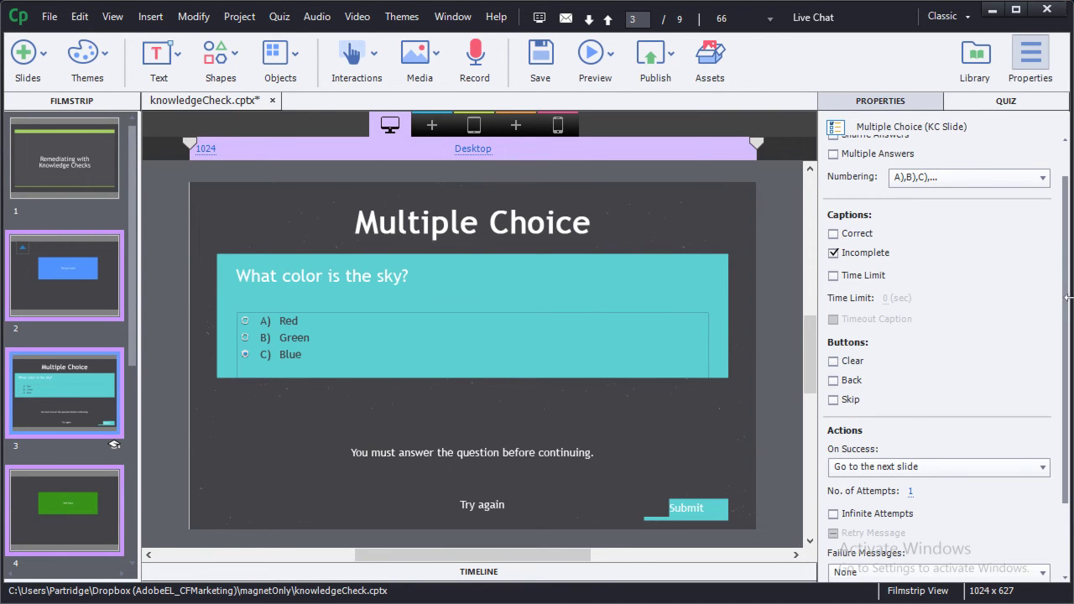
scroll(1068, 290, down, 1)
scroll(1067, 324, down, 2)
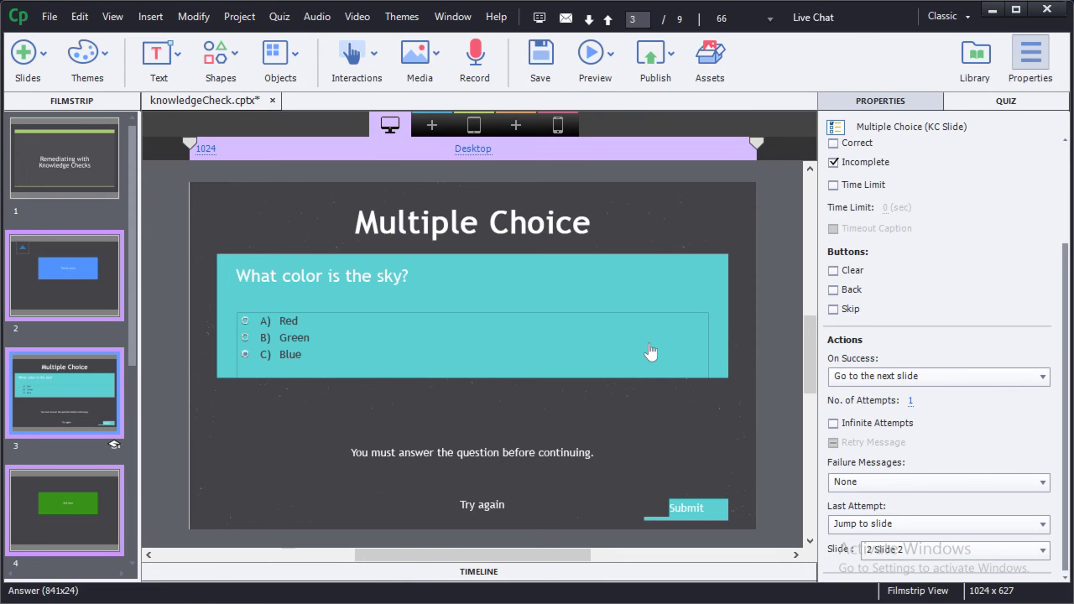
Collapse the first group and view slide 5's True/False quiz settings (3 attempts, 3 failure messages)
click(24, 251)
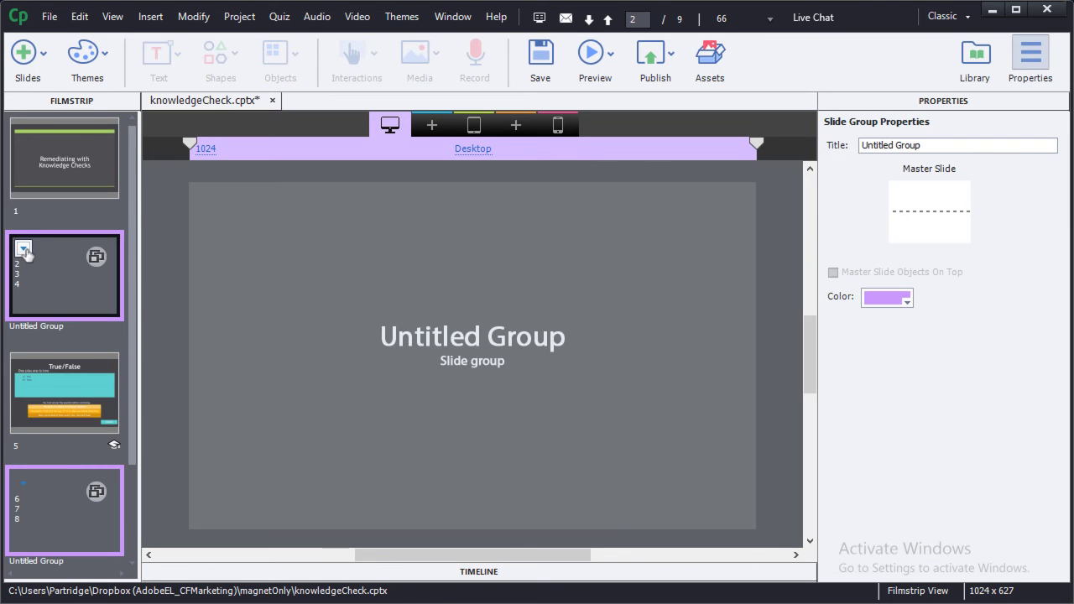
click(99, 374)
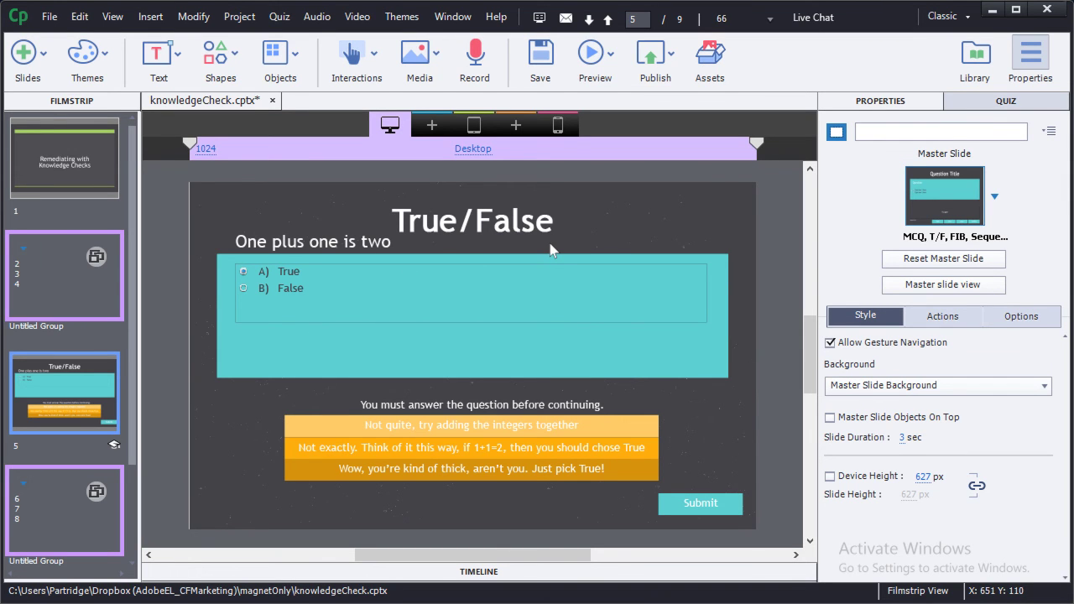
click(976, 102)
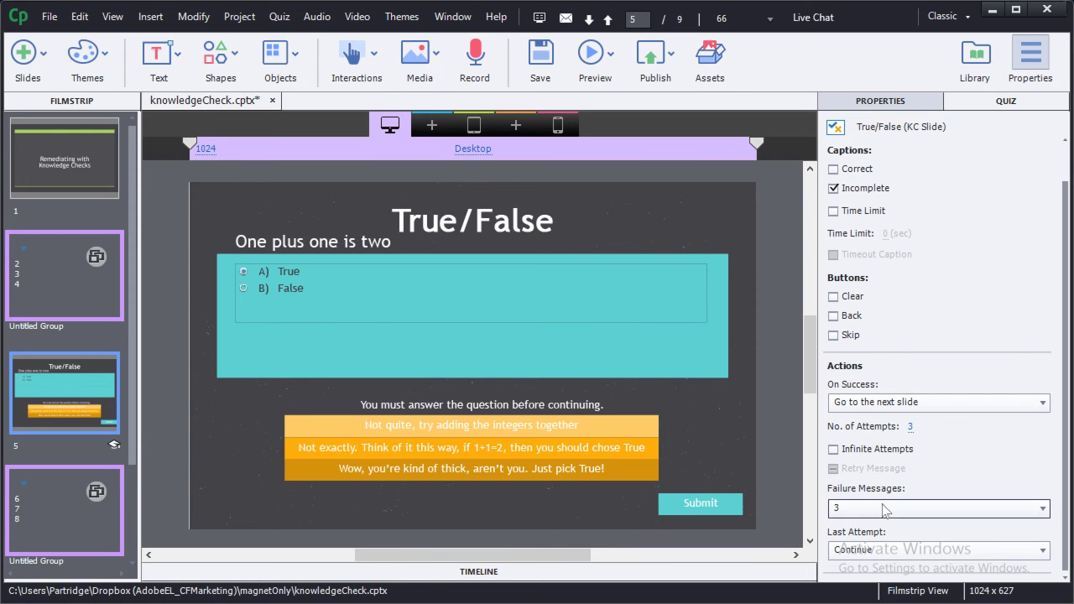
Keep 3 failure messages and inspect each of the three orange Incorrect captions on the stage
click(957, 509)
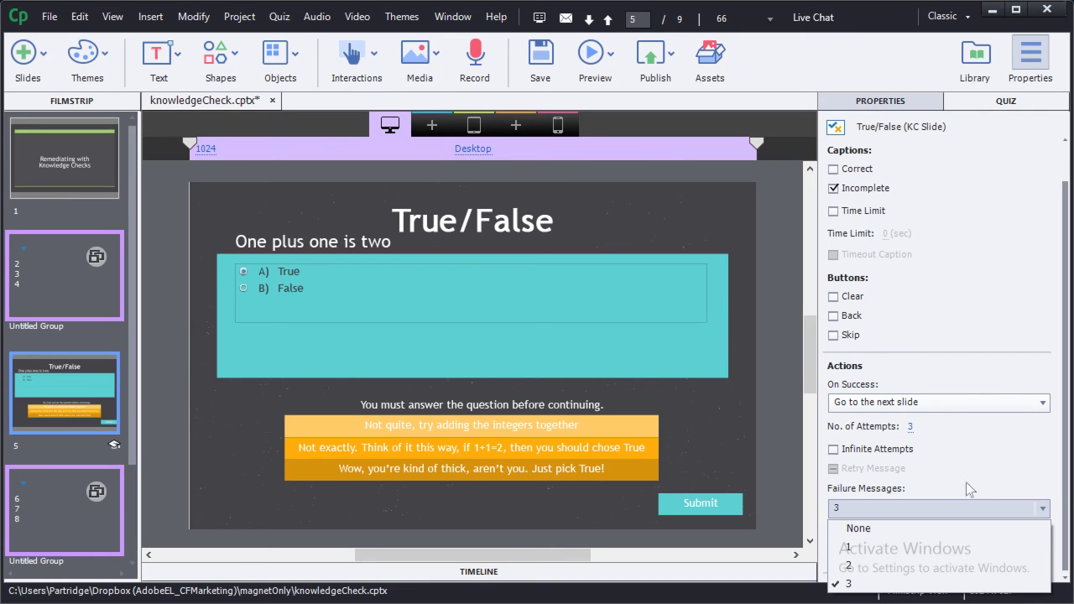
click(978, 479)
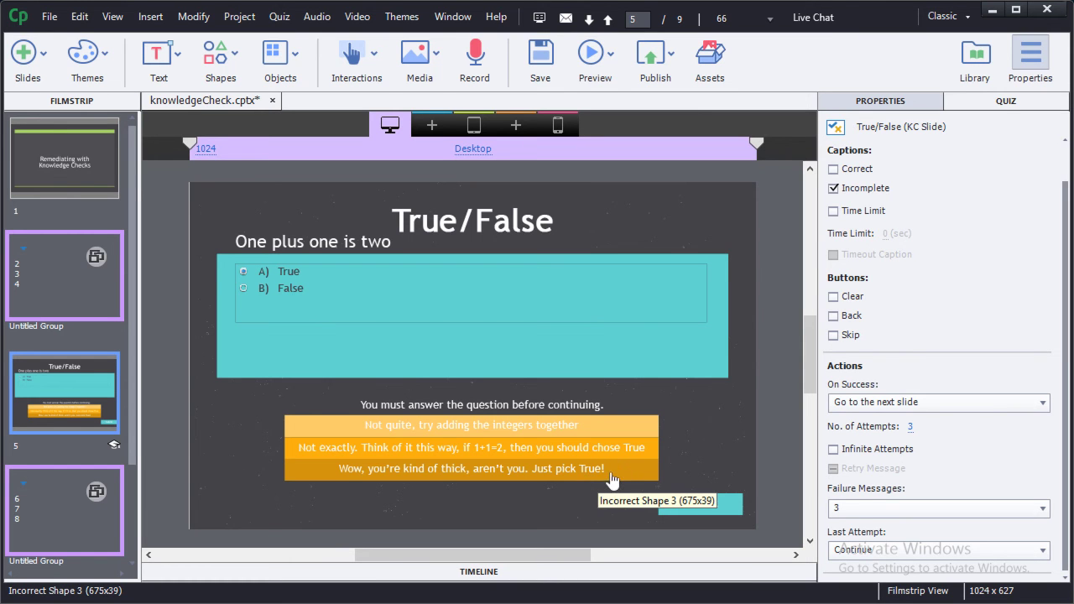
click(610, 480)
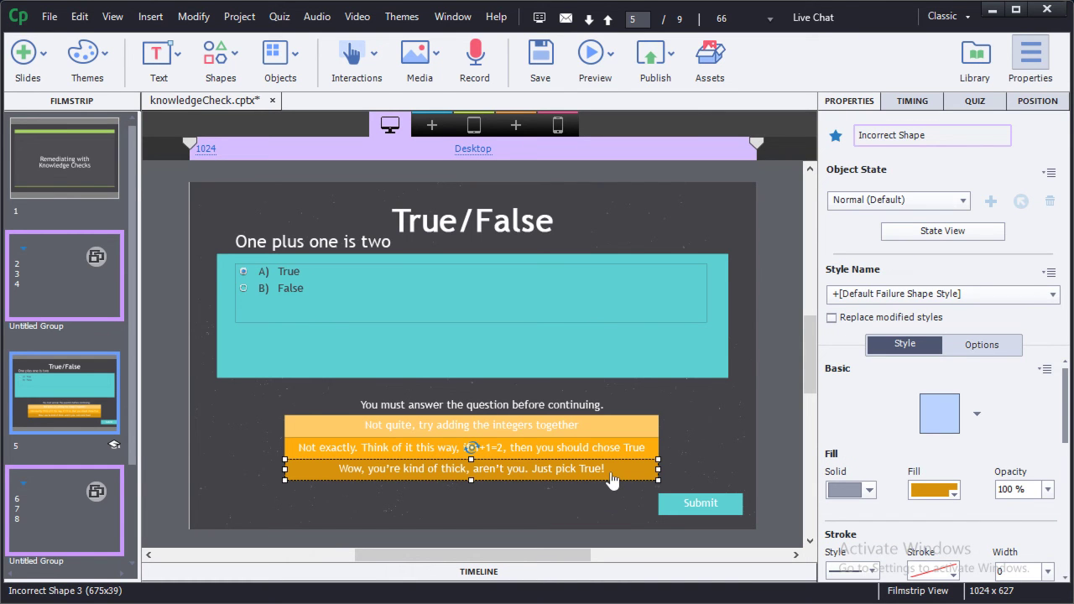
click(611, 446)
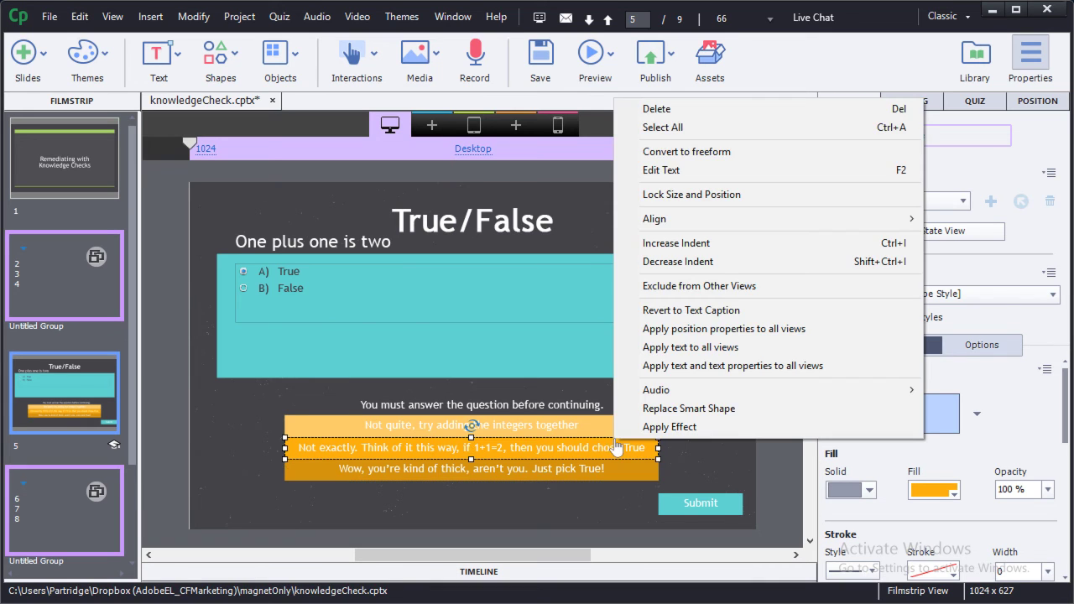
right_click(613, 445)
click(588, 425)
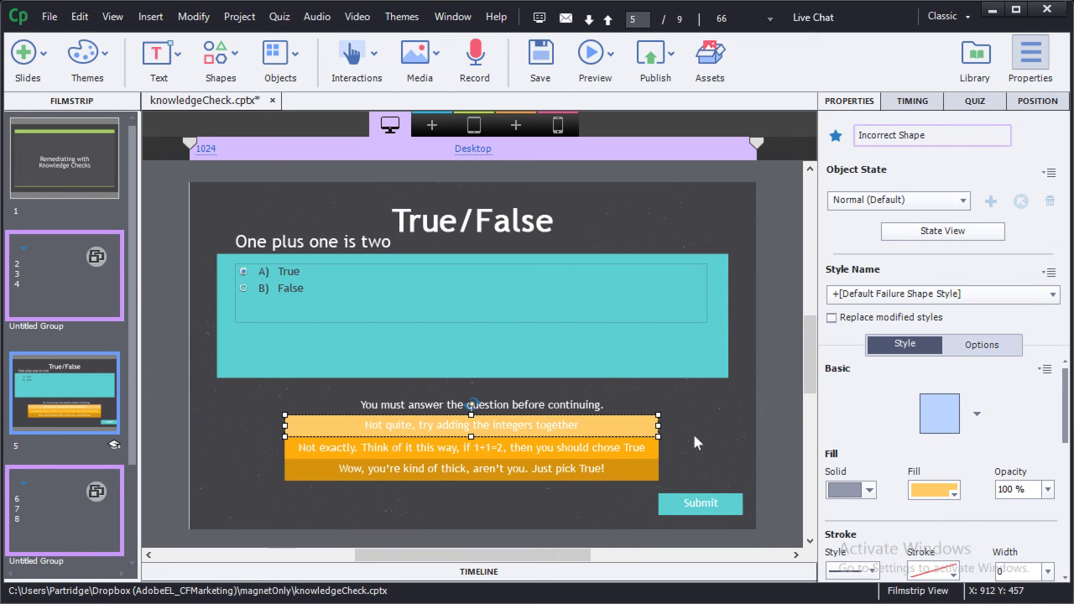
Launch a browser preview of the whole project, starting at the title slide
click(614, 65)
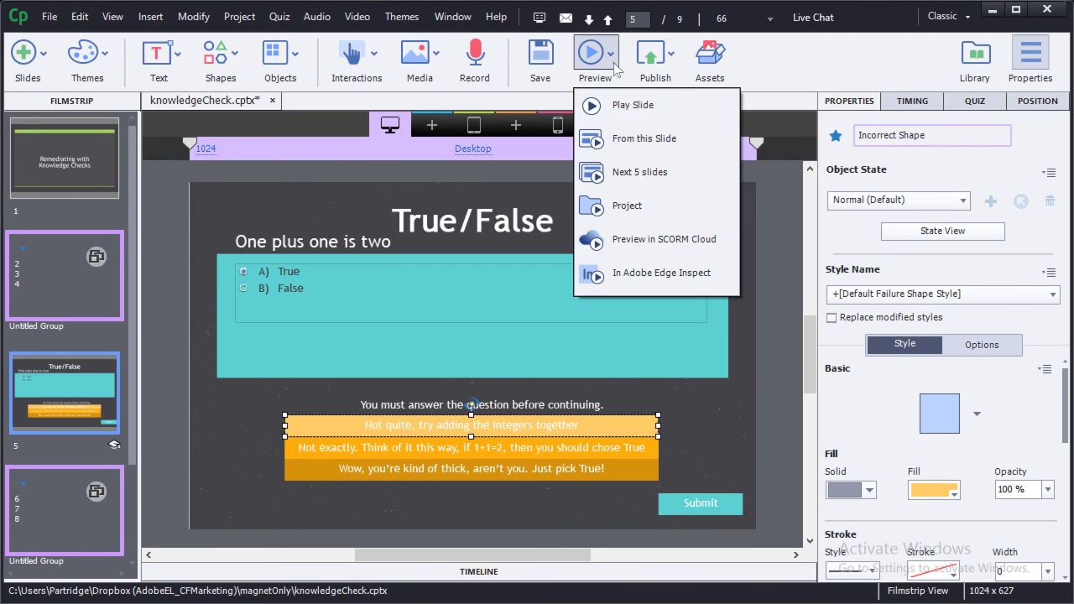
click(648, 215)
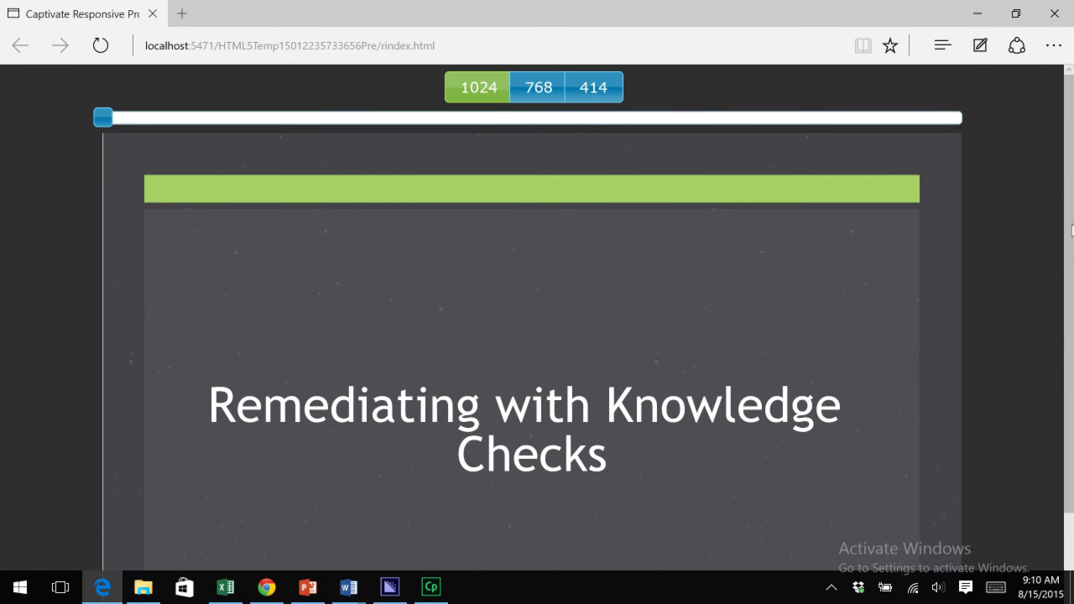
Answer the sky question with Red and submit to see its remediation
right_click(1072, 235)
click(1072, 228)
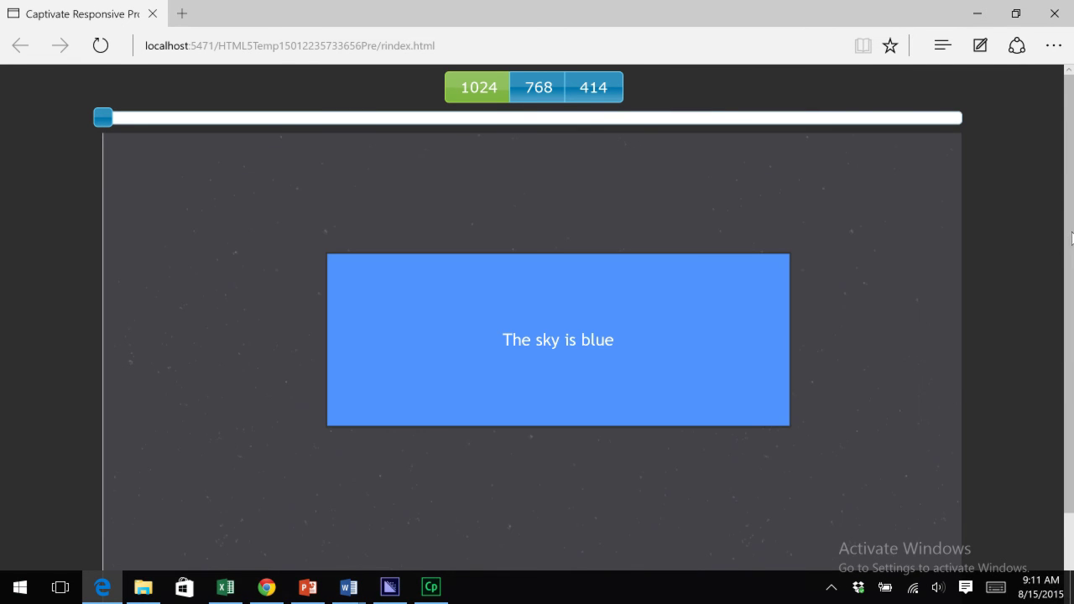
scroll(1005, 482, down, 1)
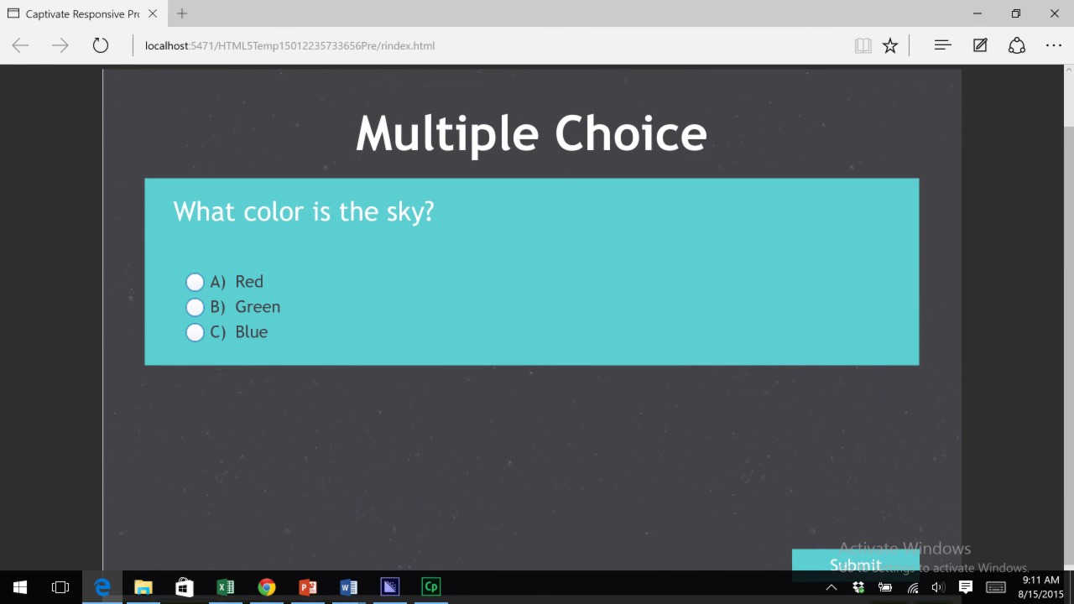
scroll(588, 334, down, 1)
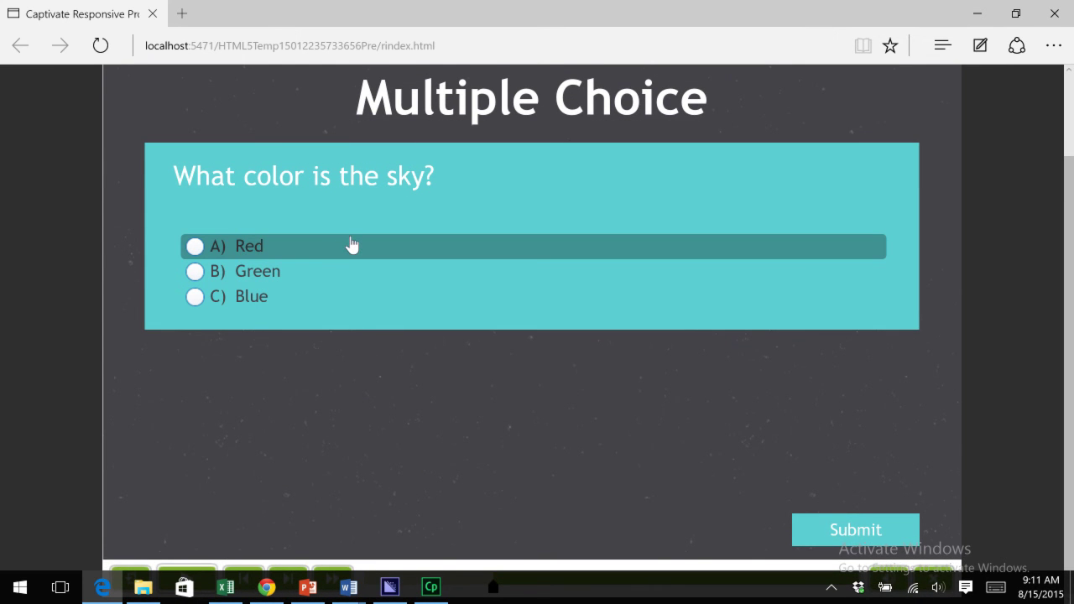
click(258, 254)
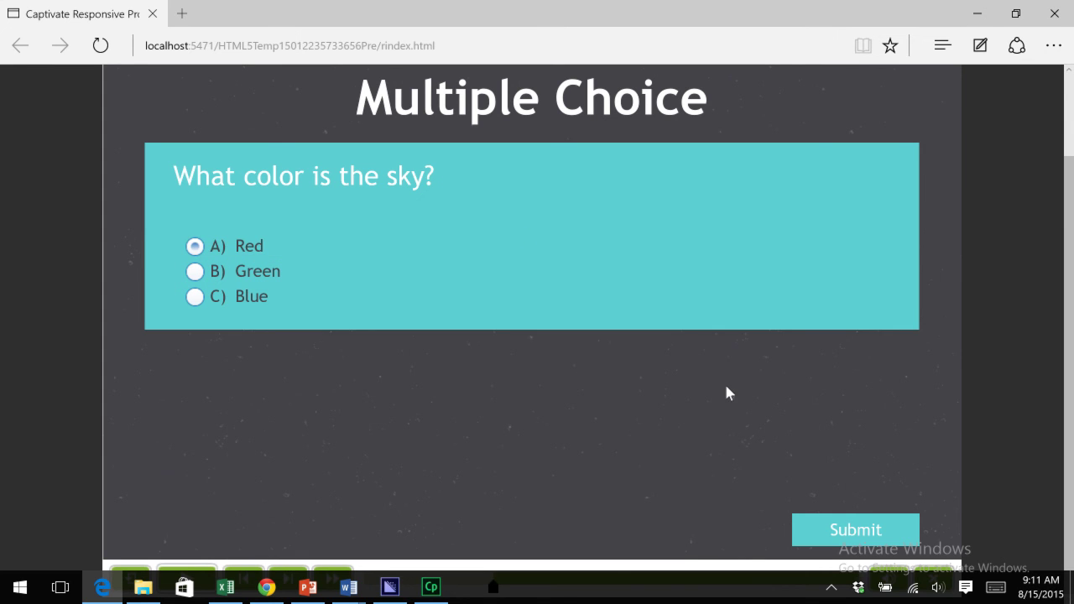
click(810, 529)
click(686, 317)
Submit Green, then Blue, and continue past Well Done to the True/False question
click(263, 279)
click(820, 527)
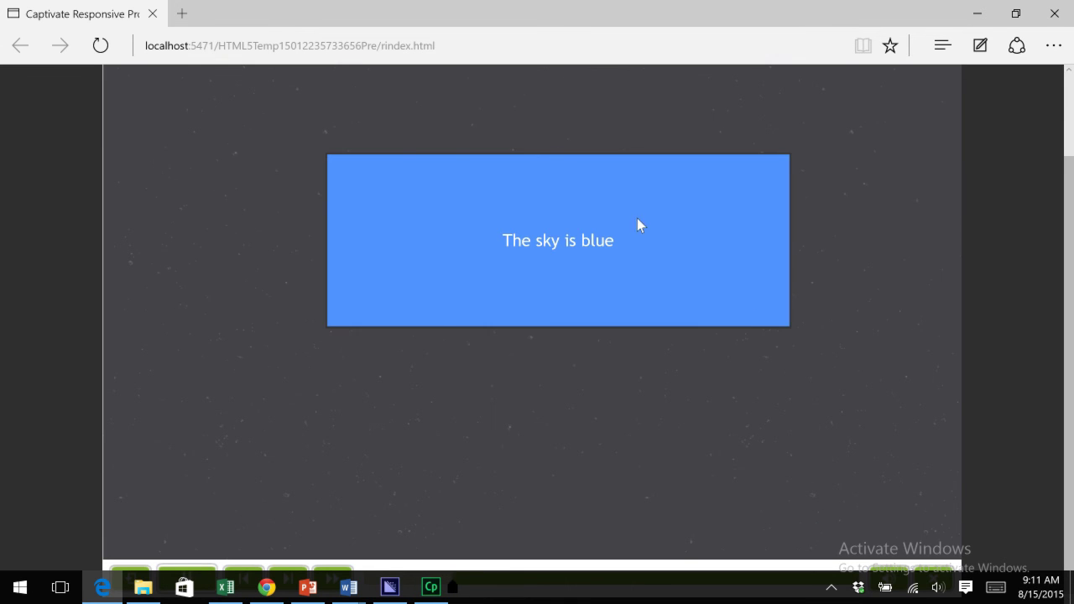
click(699, 334)
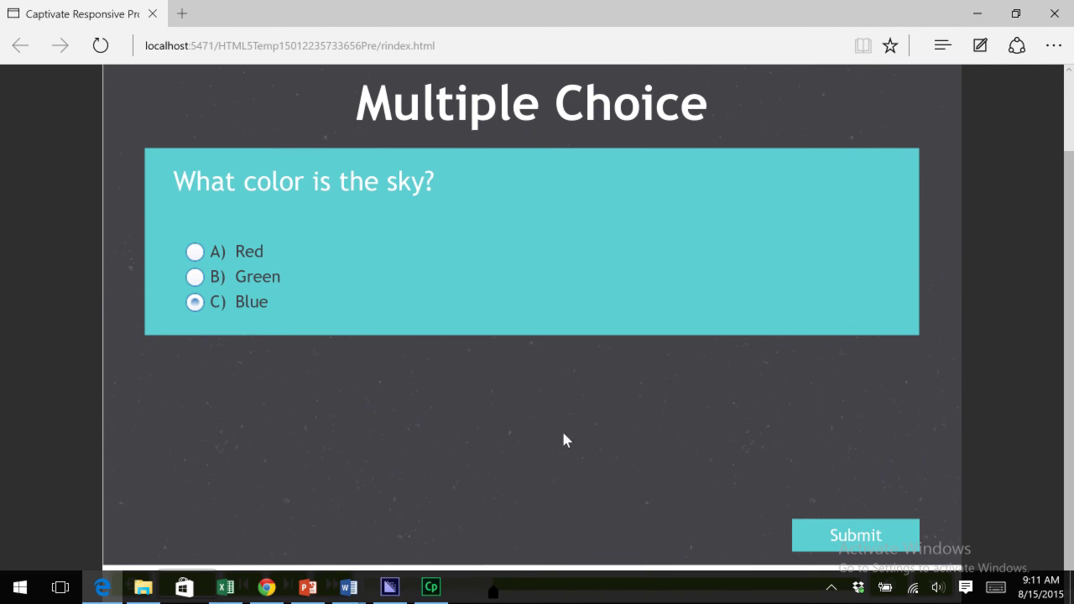
click(814, 537)
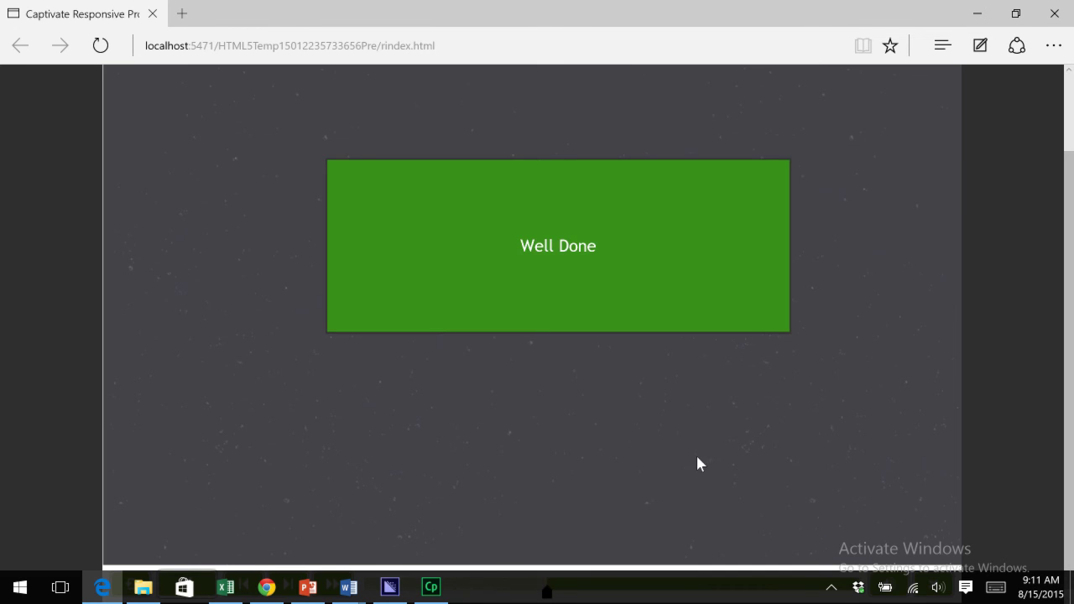
click(734, 278)
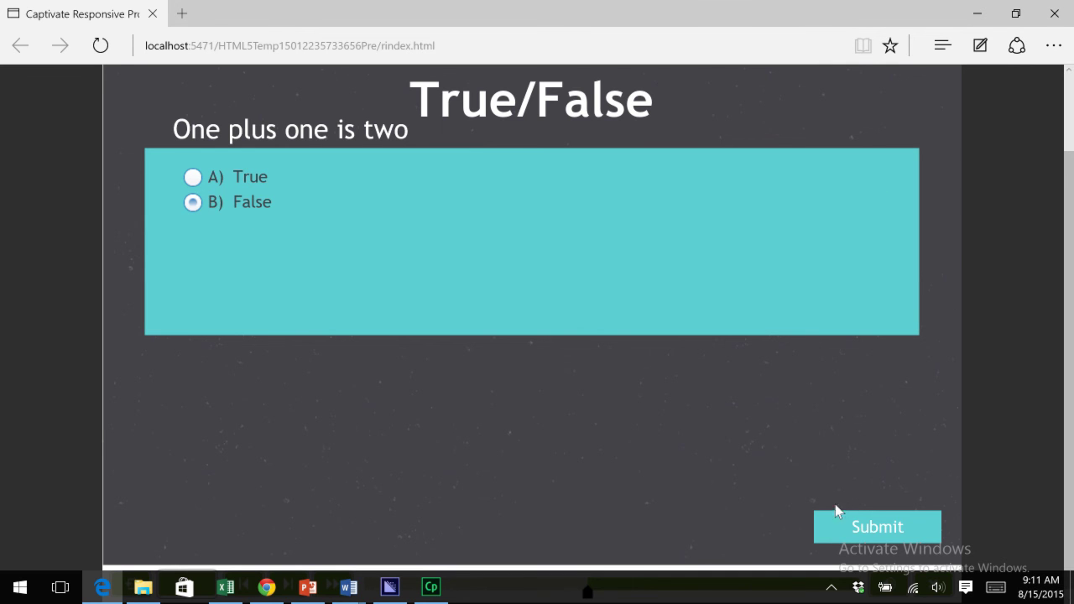
Submit False three times, dismissing the first two failure messages, to see all three
click(840, 533)
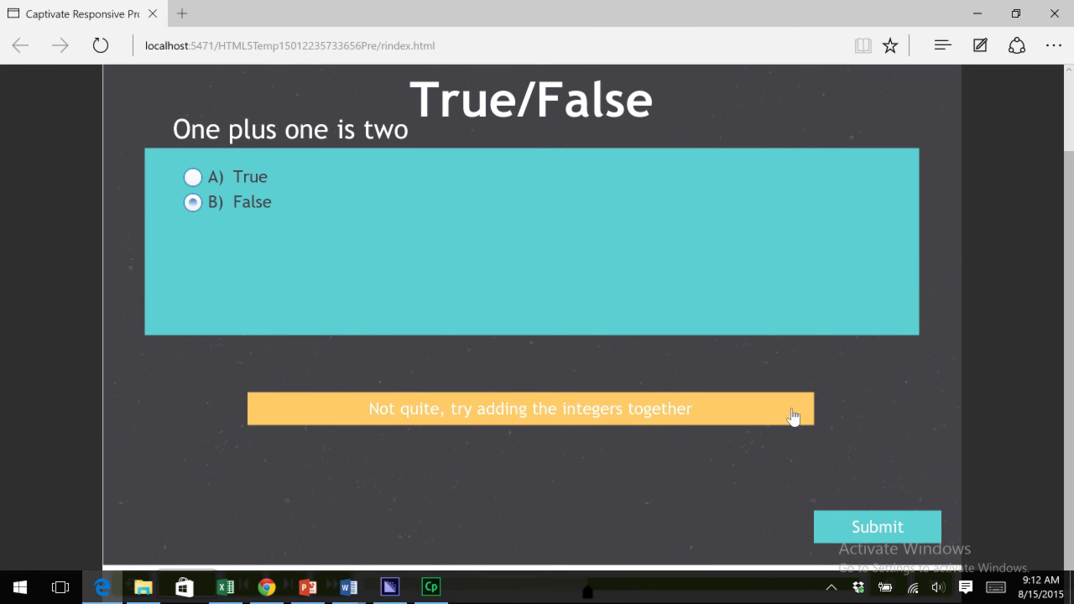
click(248, 205)
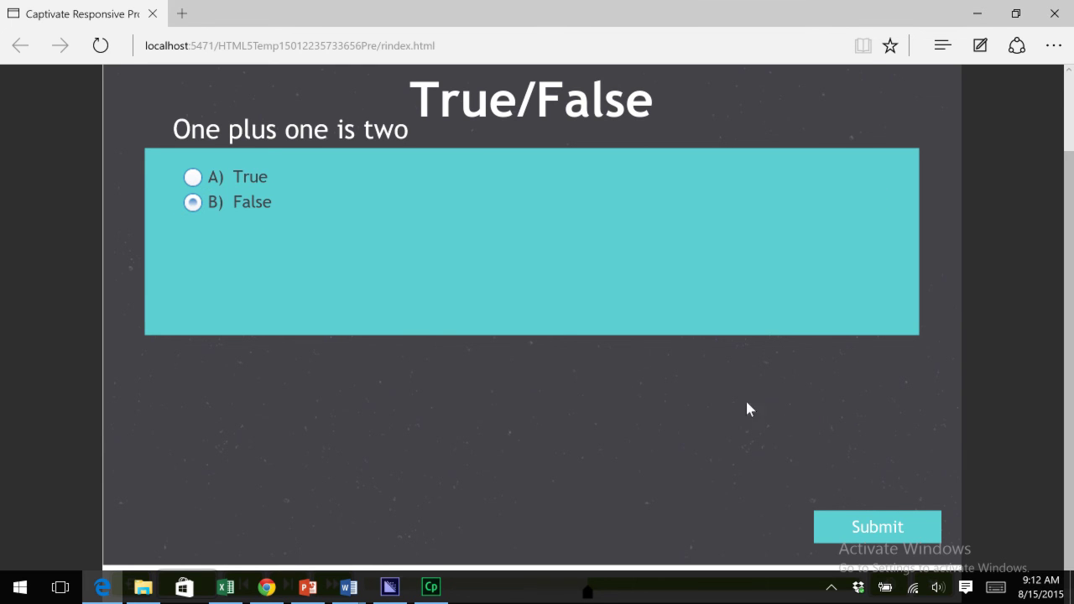
click(846, 529)
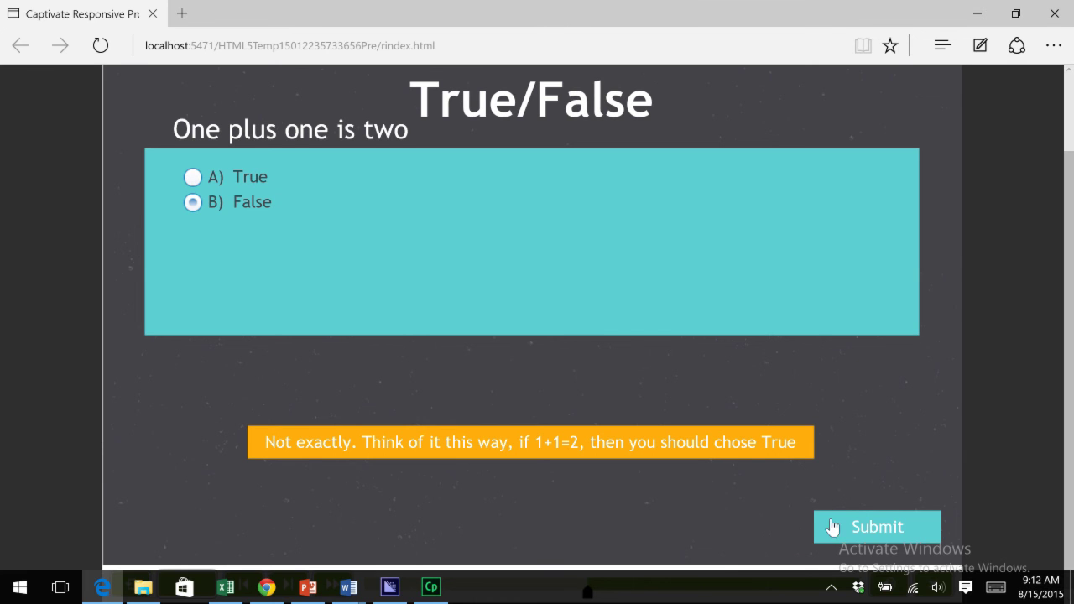
click(504, 336)
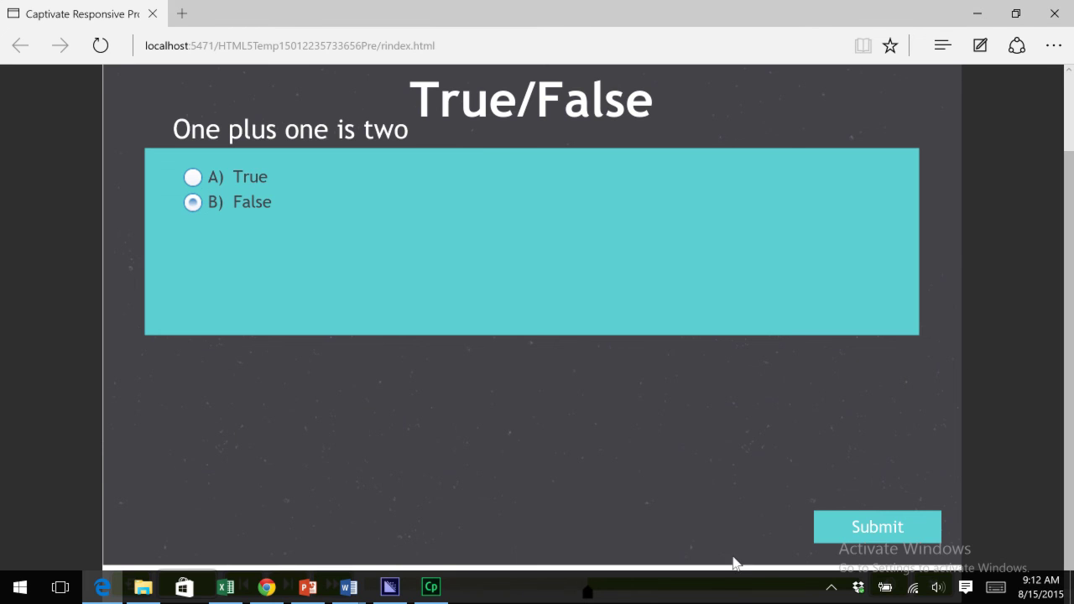
click(852, 522)
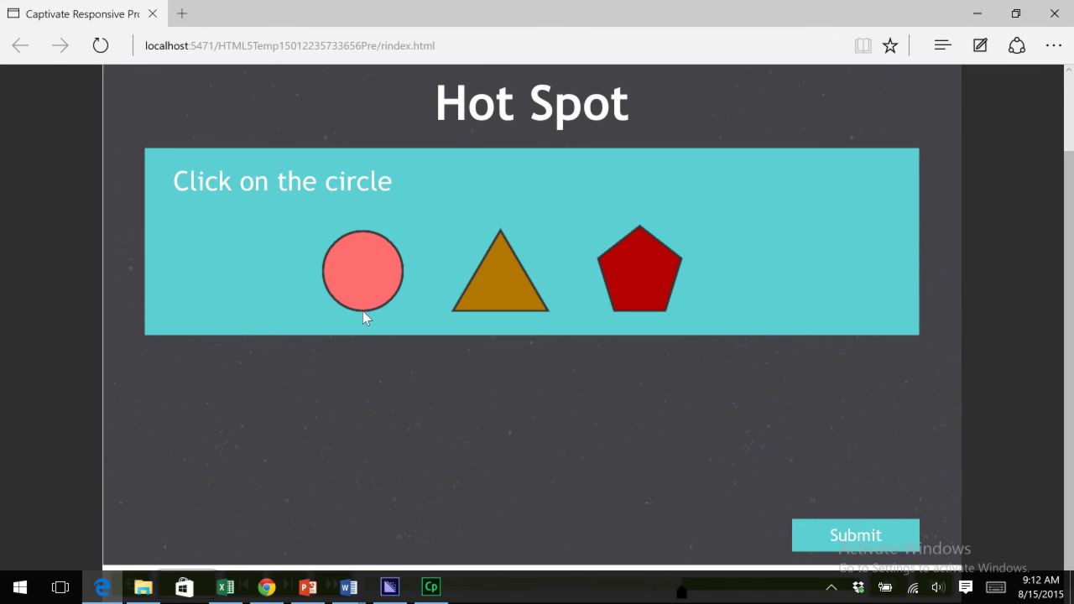
Submit the triangle, then the pentagon, then the circle on the Hot Spot slide
click(498, 281)
click(830, 542)
click(631, 267)
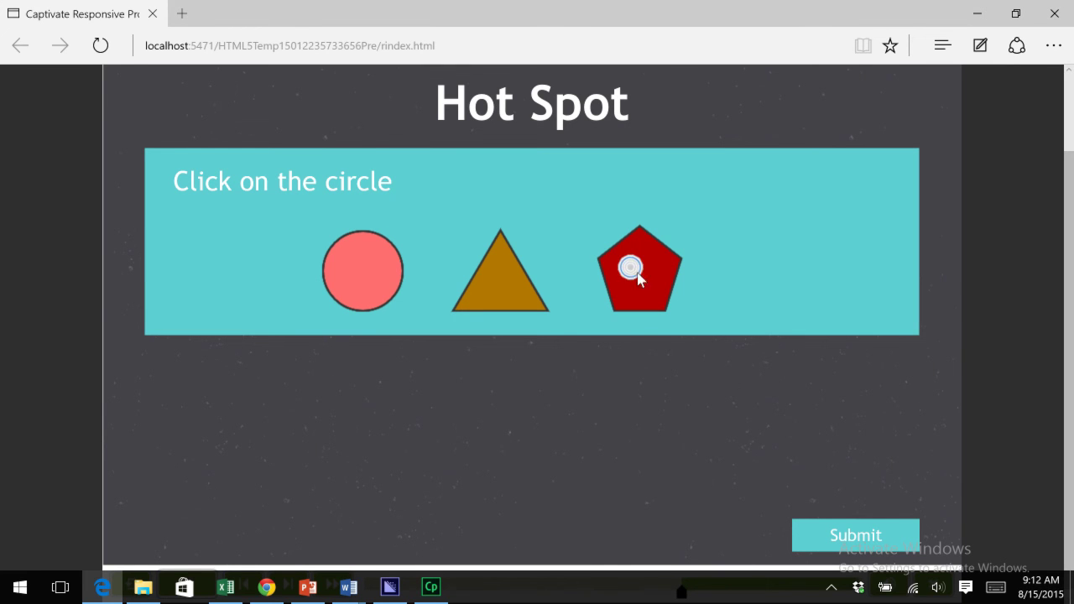
click(820, 535)
click(363, 263)
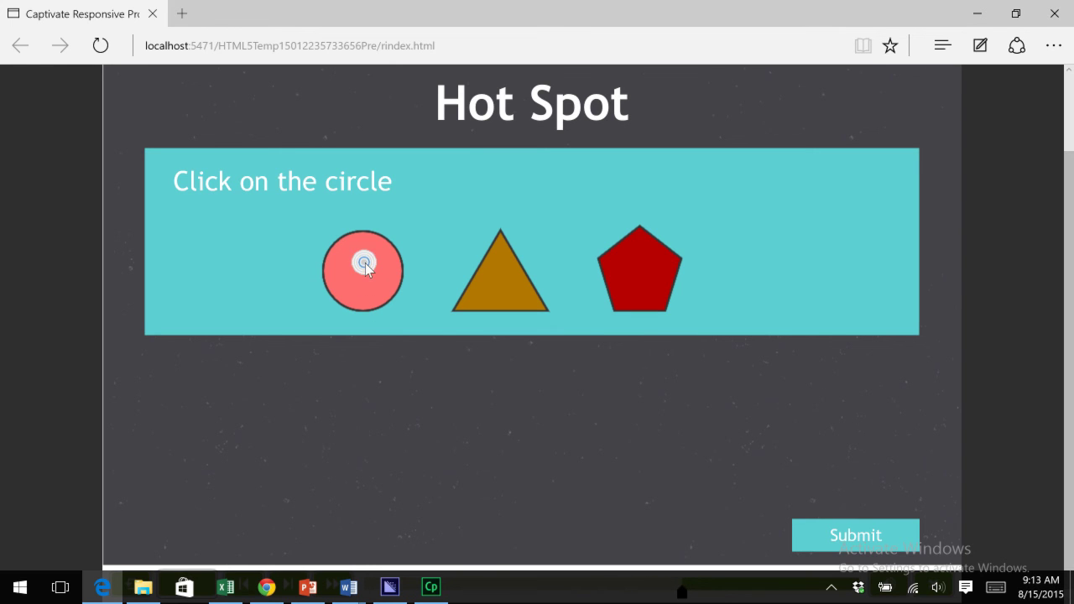
click(825, 534)
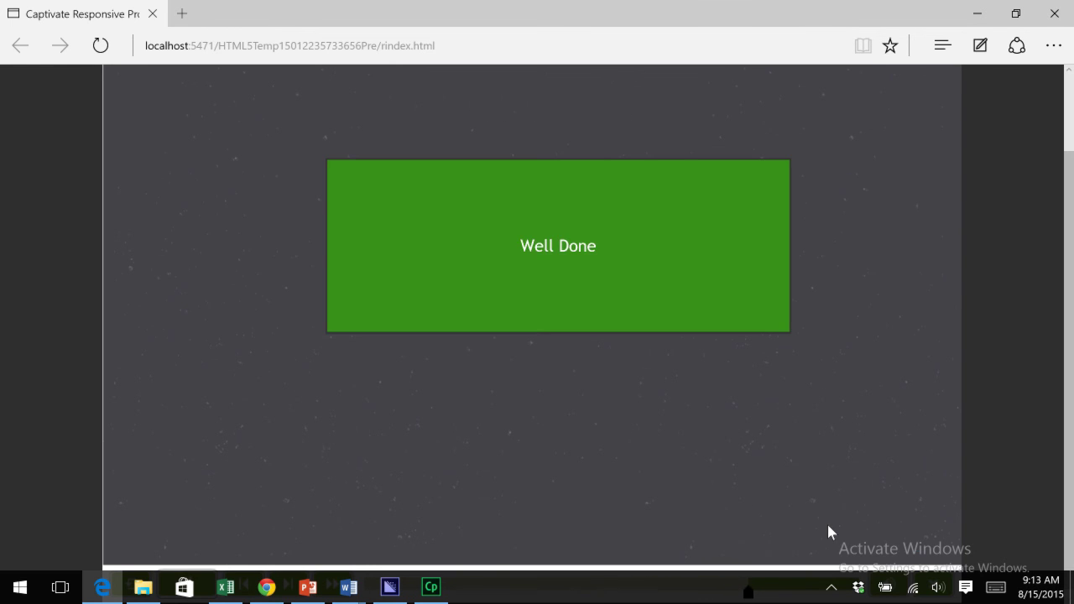